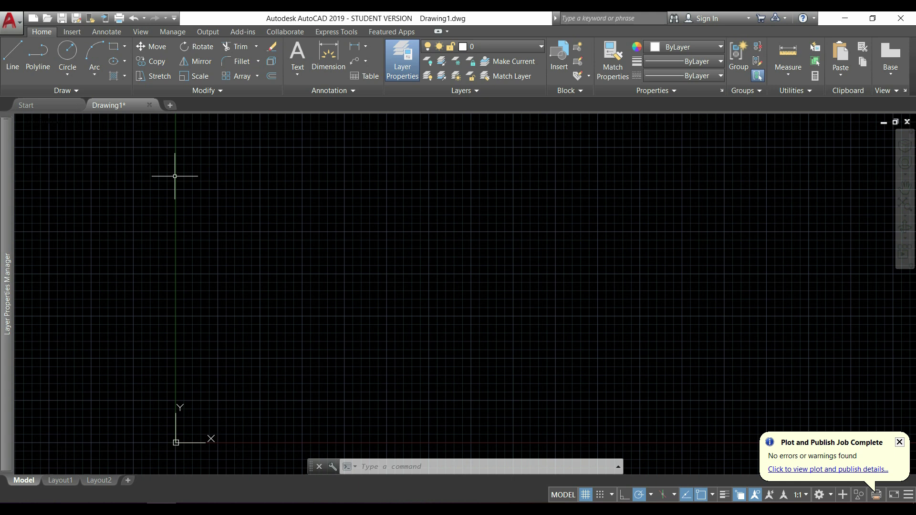
# Start a PDF import and choose 'simple floor plan' from the pdf drawings folder.
pyautogui.click(76, 34)
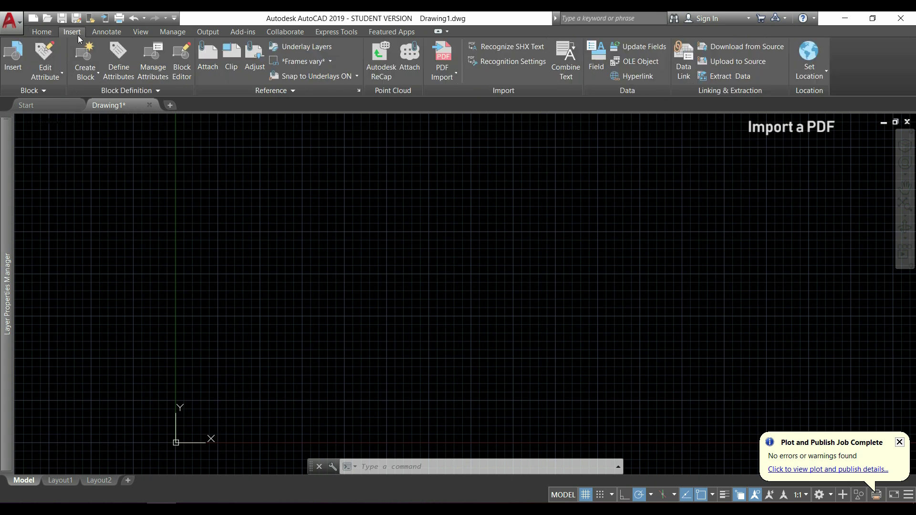
pyautogui.click(454, 74)
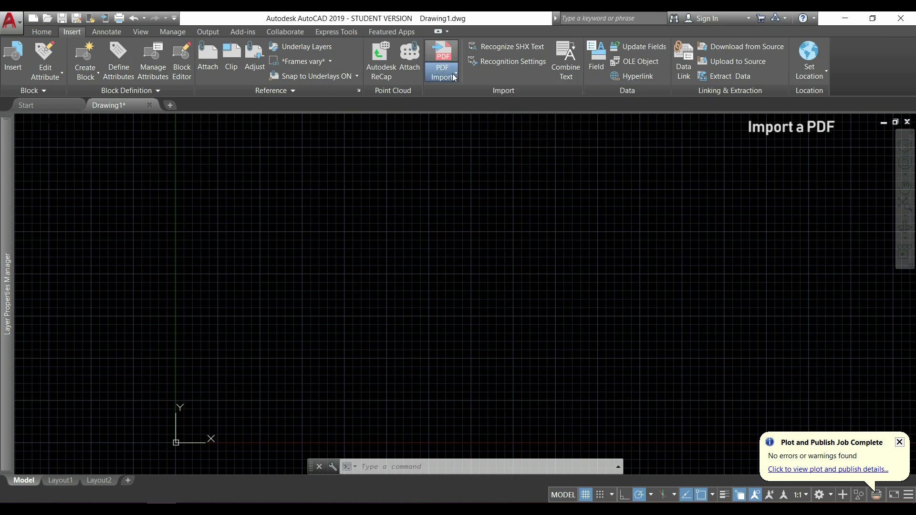
pyautogui.click(465, 99)
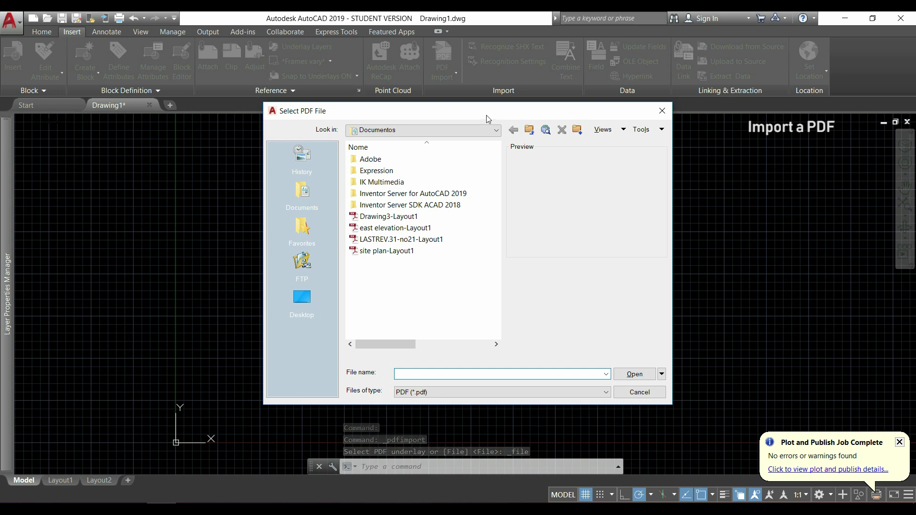
pyautogui.moveTo(486, 118); pyautogui.dragTo(544, 111)
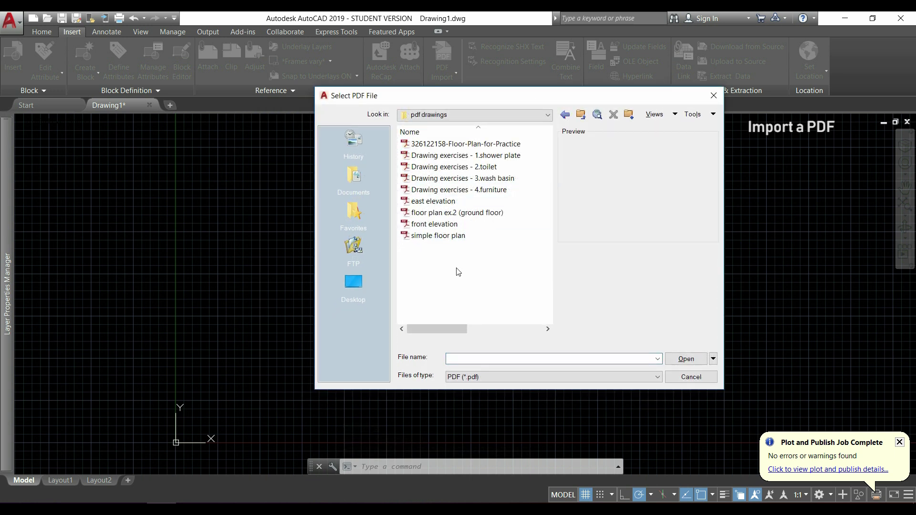
pyautogui.click(457, 238)
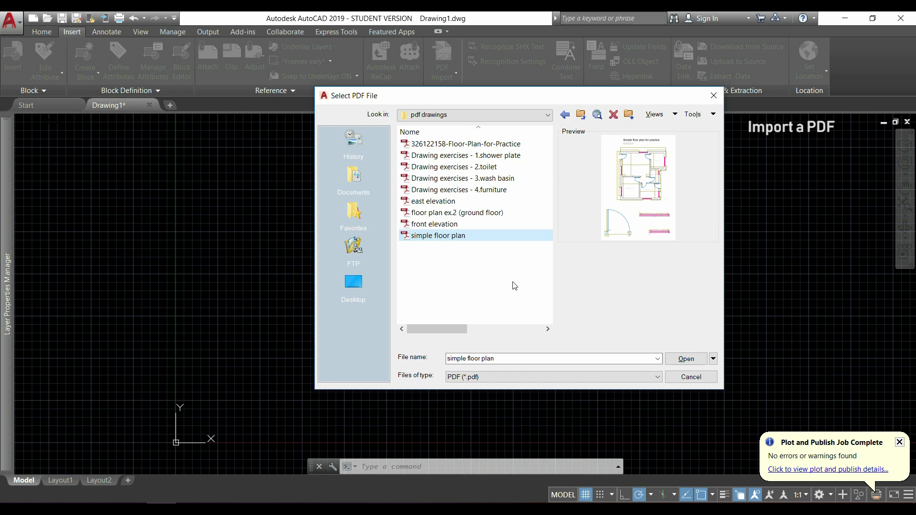
pyautogui.click(686, 359)
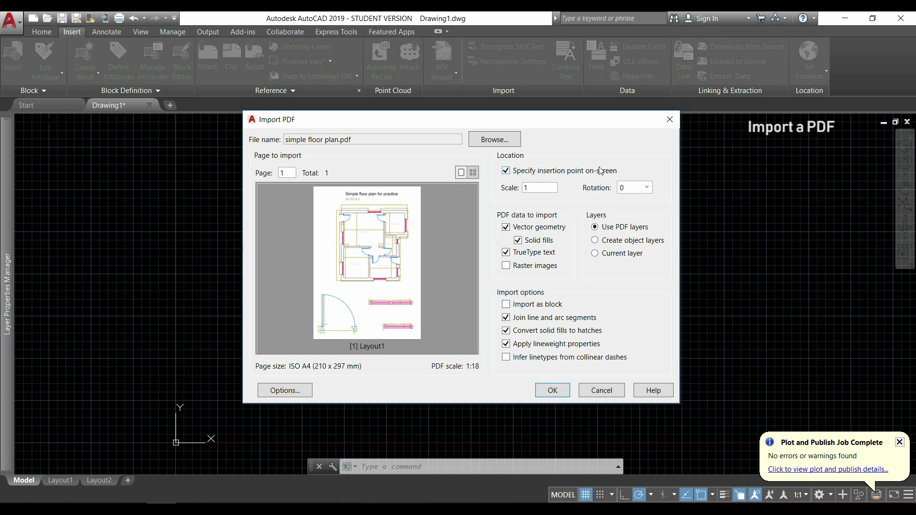
# Accept the default floor plan import options: vector geometry, solid fills and TrueType text.
pyautogui.click(551, 390)
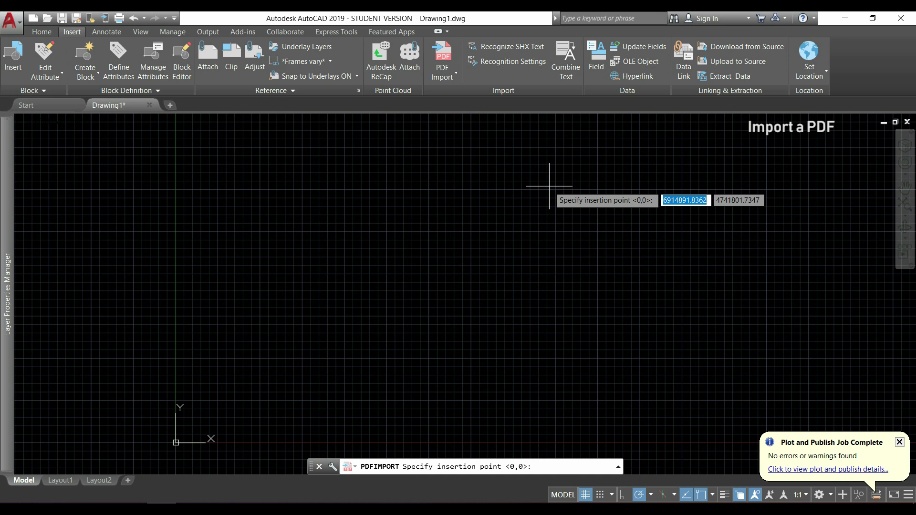
# Pick the floor plan's insertion point and frame the imported walls, dimensions and labels.
pyautogui.click(549, 186)
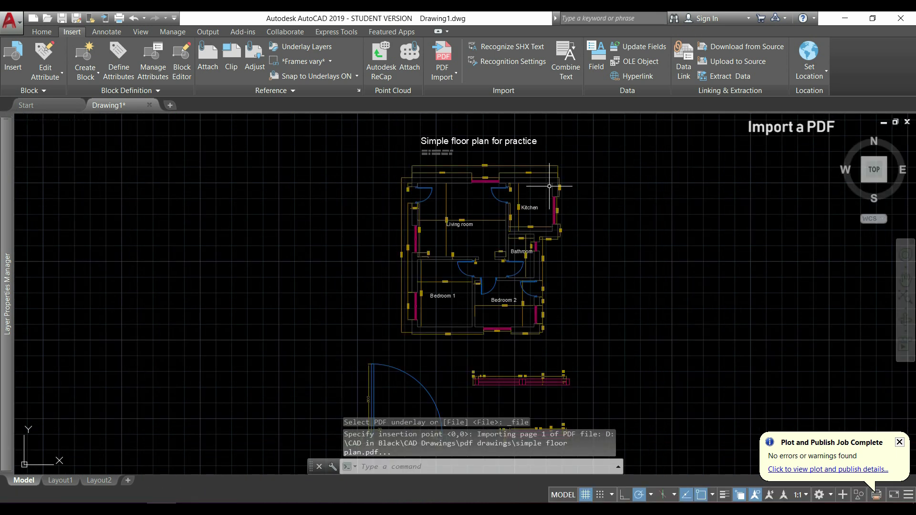
pyautogui.scroll(-2, 554, 204)
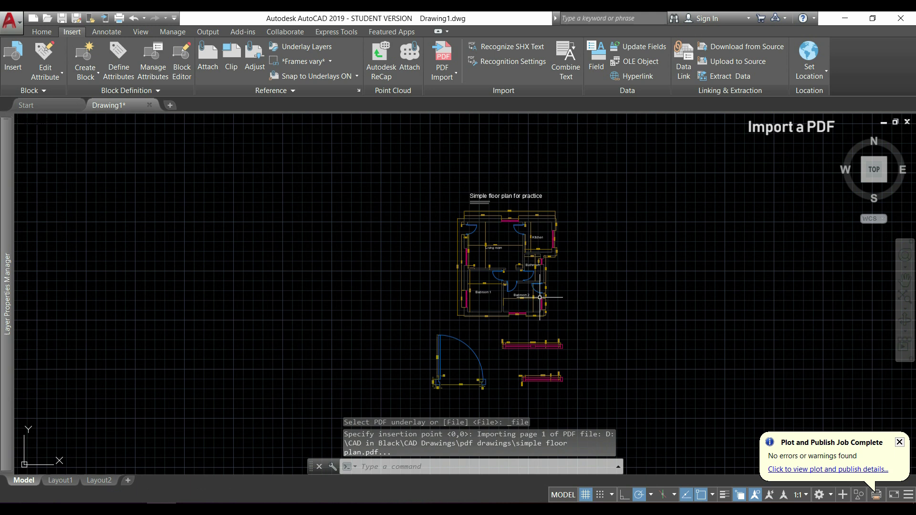
pyautogui.moveTo(470, 318)
pyautogui.mouseDown(button='middle')
pyautogui.moveTo(507, 278)
pyautogui.moveTo(483, 286)
pyautogui.mouseUp(button='middle')
pyautogui.moveTo(8, 232)
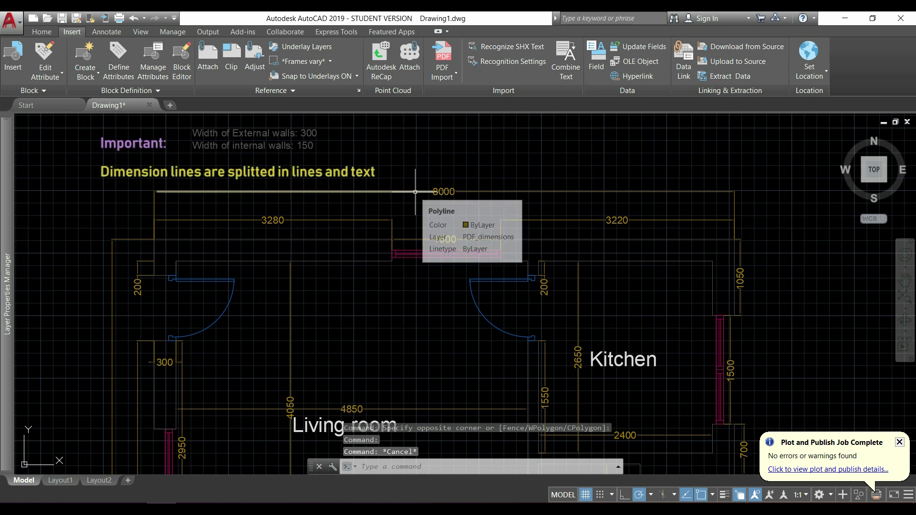
# Try changing a digit of the 8000 dimension label, then exit the text editor.
pyautogui.moveTo(441, 191)
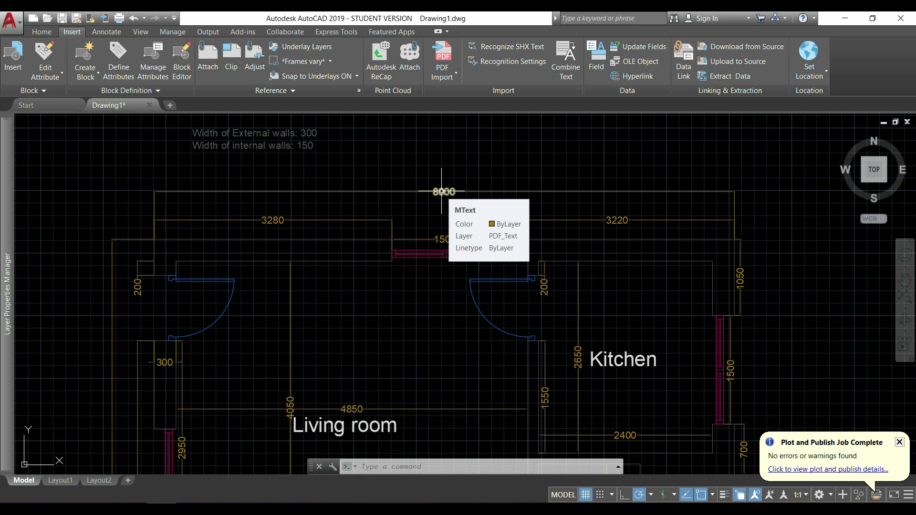
pyautogui.doubleClick(442, 191)
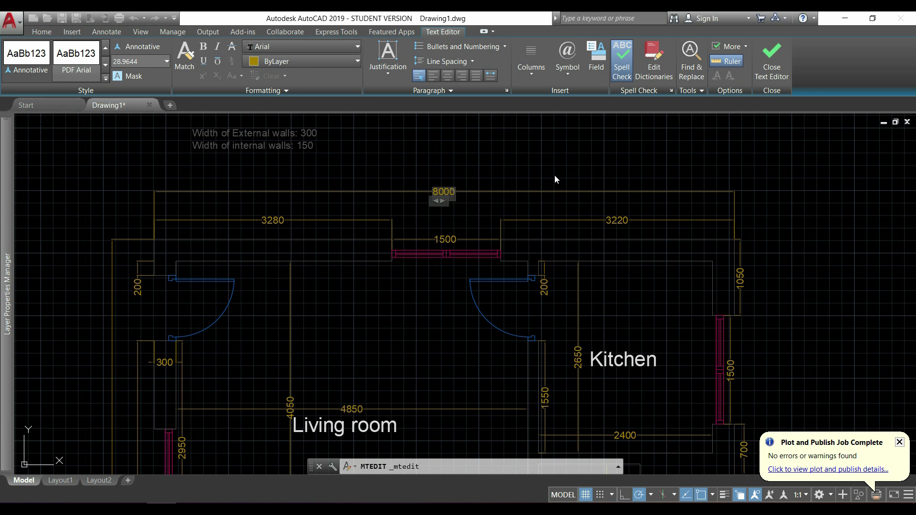
pyautogui.press('Delete')
pyautogui.write('1')
pyautogui.press('Escape')
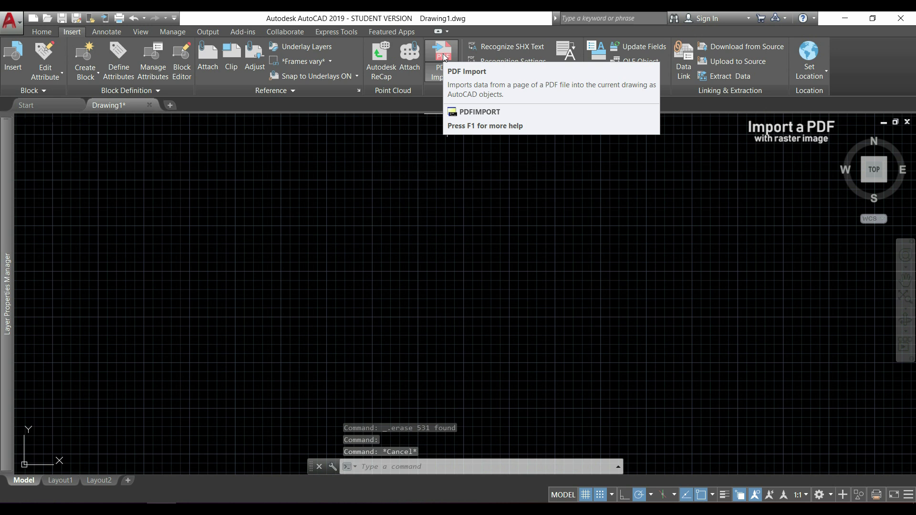
# Start another PDF import and choose 'site plan-Layout1' from Documentos.
pyautogui.click(442, 53)
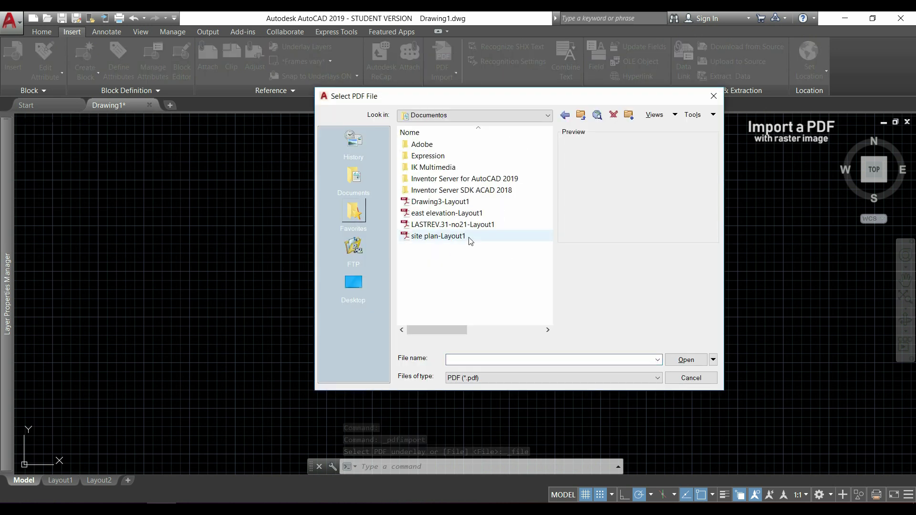
pyautogui.click(469, 237)
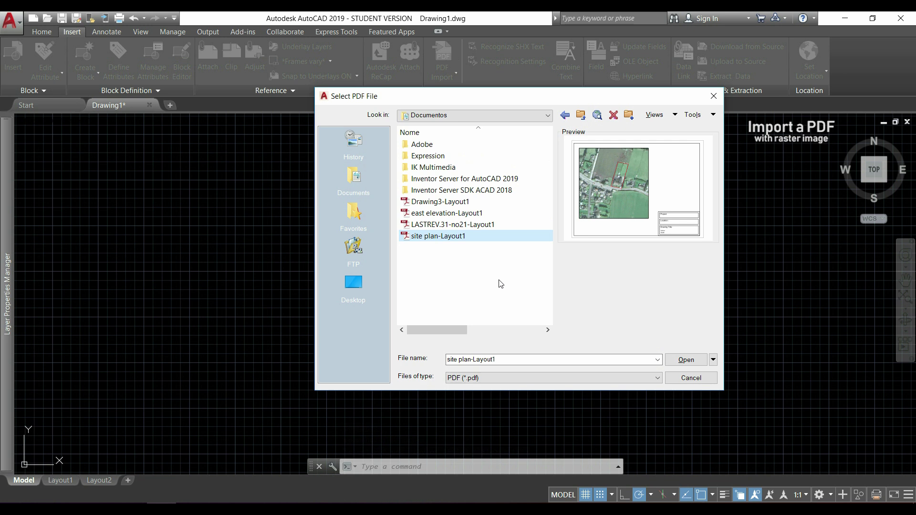
pyautogui.click(684, 358)
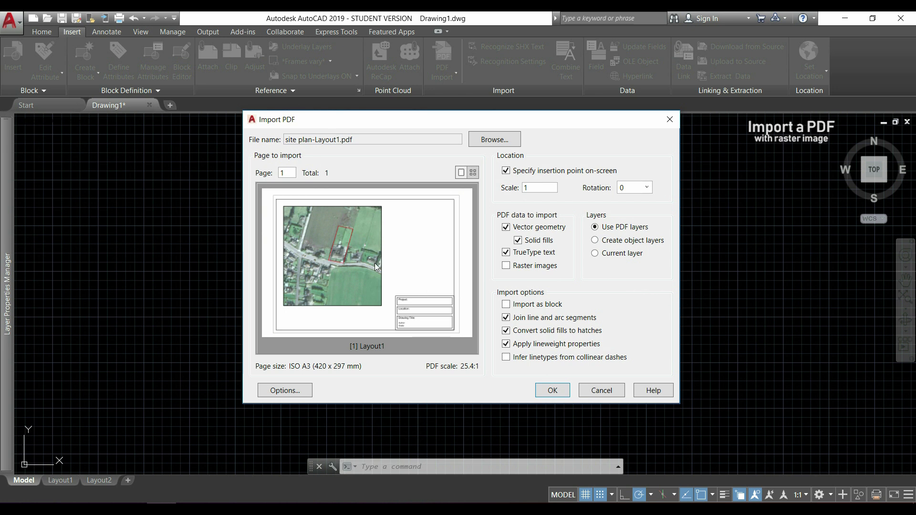
# Import the site plan with default settings, inspect its border and red outline, then undo it.
pyautogui.click(556, 391)
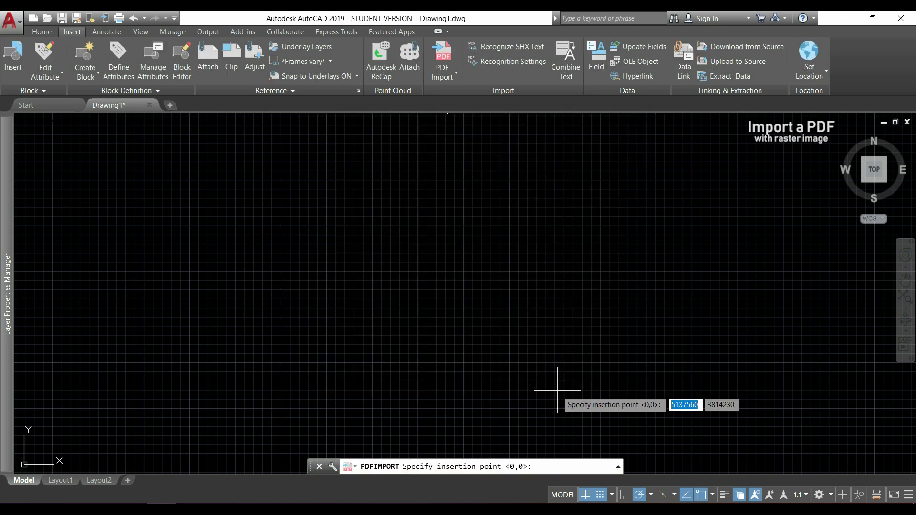
pyautogui.click(485, 251)
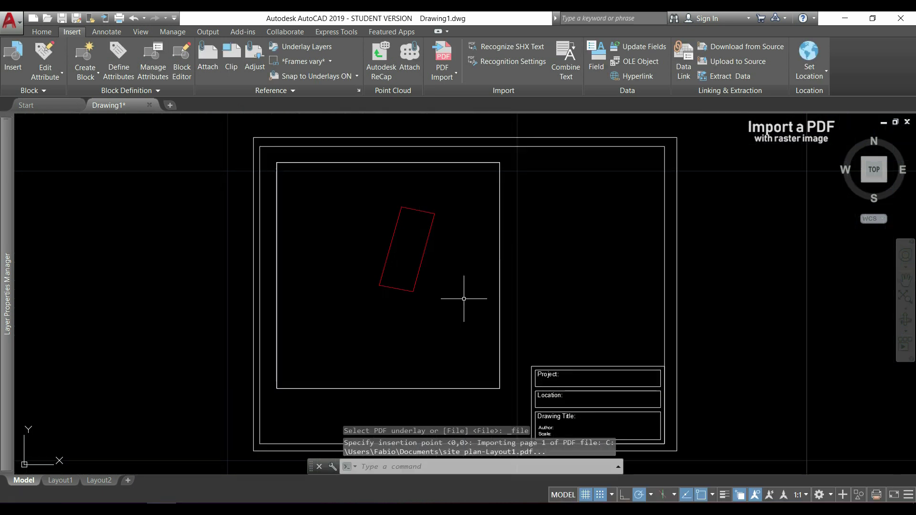
pyautogui.scroll(3, 453, 300)
pyautogui.scroll(-3, 422, 253)
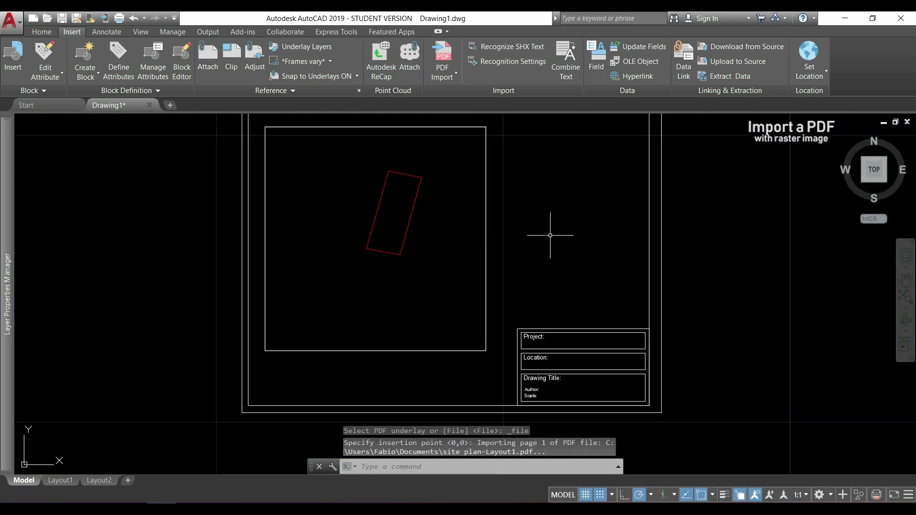
pyautogui.moveTo(550, 236)
pyautogui.mouseDown(button='middle')
pyautogui.moveTo(545, 280)
pyautogui.moveTo(565, 259)
pyautogui.mouseUp(button='middle')
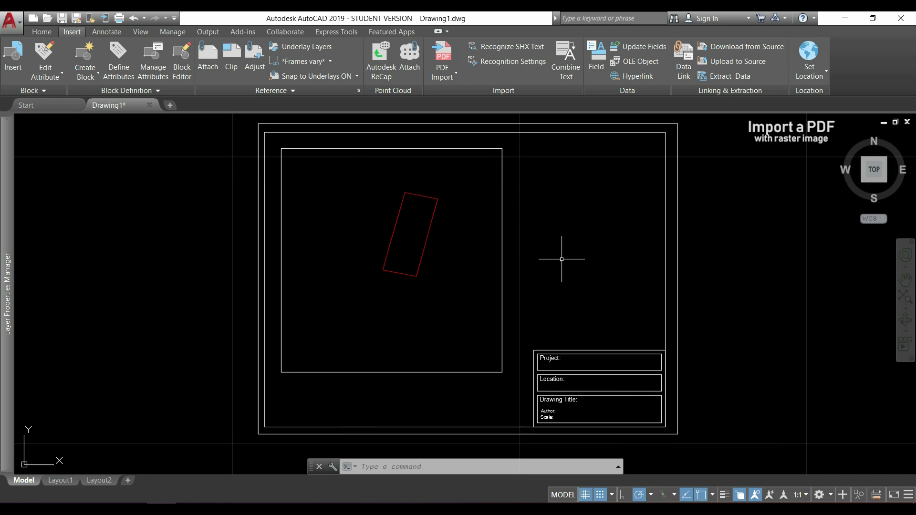
pyautogui.hotkey('ctrl', 'z')
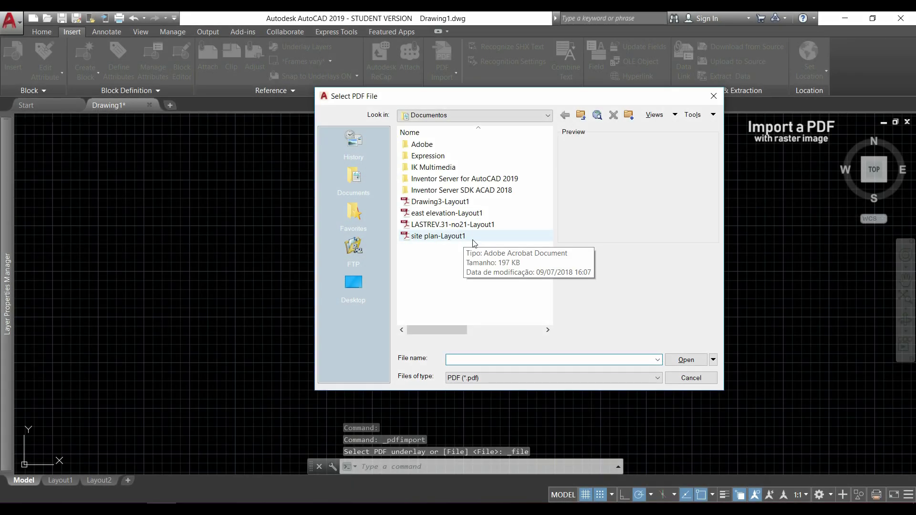
# Reselect 'site plan-Layout1' and import it with Raster images enabled.
pyautogui.click(474, 241)
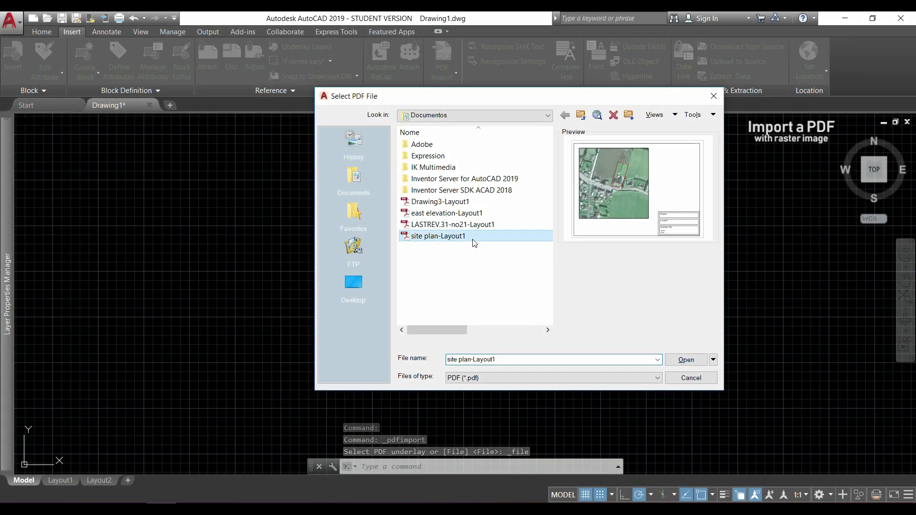
pyautogui.click(677, 360)
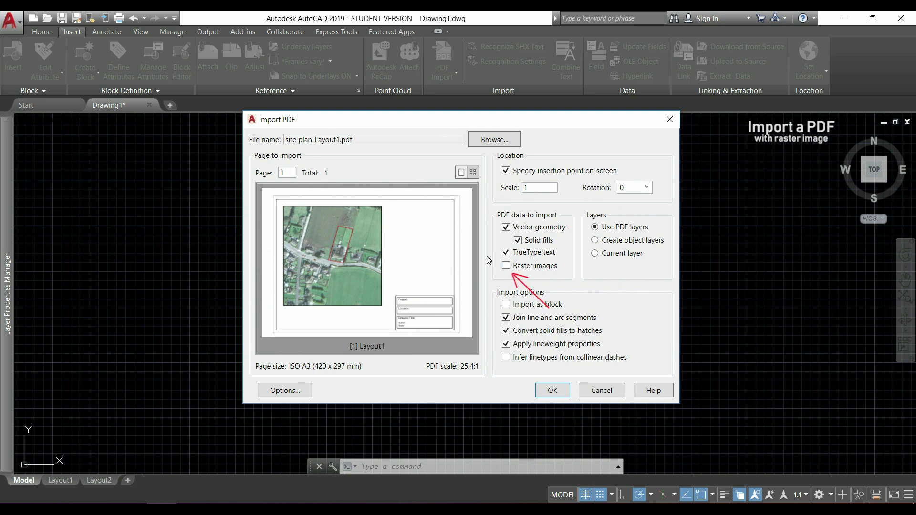
pyautogui.click(507, 267)
pyautogui.click(552, 391)
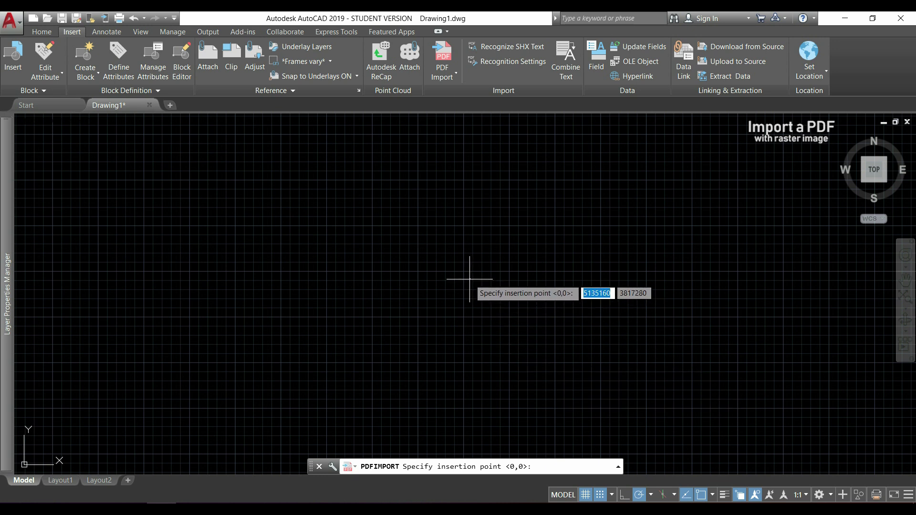
# Pick the site plan's insertion point and recentre the view on the aerial photo and title block.
pyautogui.click(472, 276)
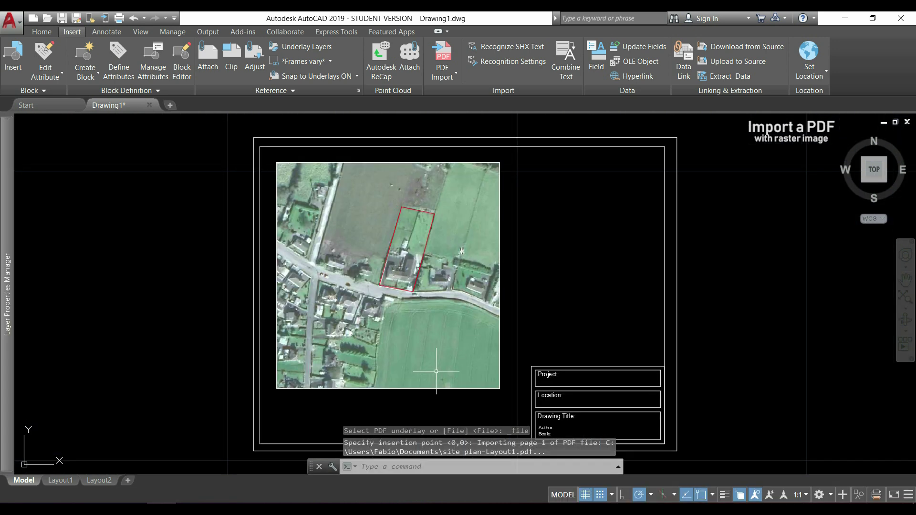
pyautogui.scroll(2, 430, 363)
pyautogui.moveTo(431, 351); pyautogui.dragTo(481, 226, button='middle')
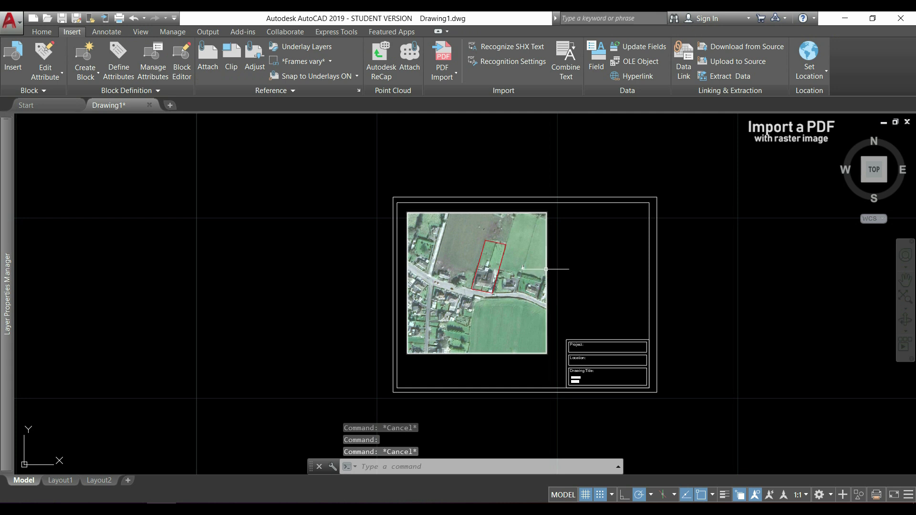
# Select the aerial photo and set its Fade slider to 47.
pyautogui.click(547, 269)
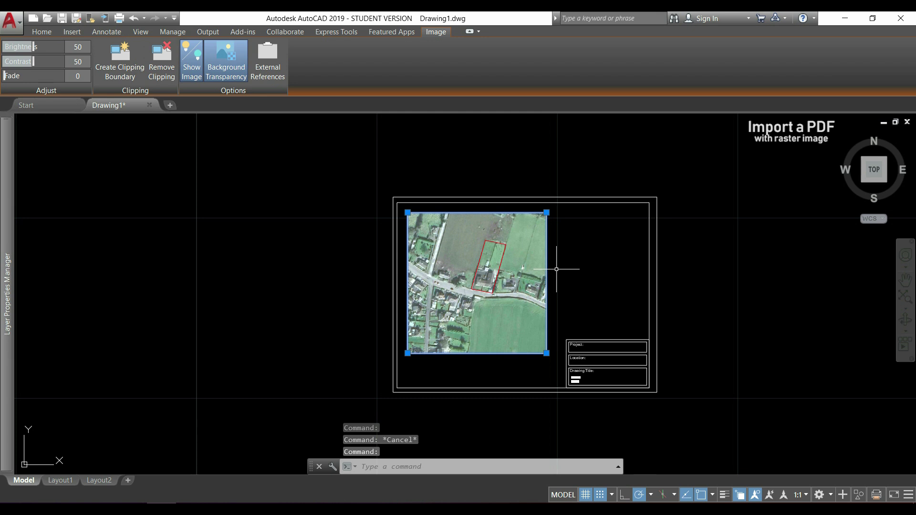
pyautogui.scroll(5, 556, 269)
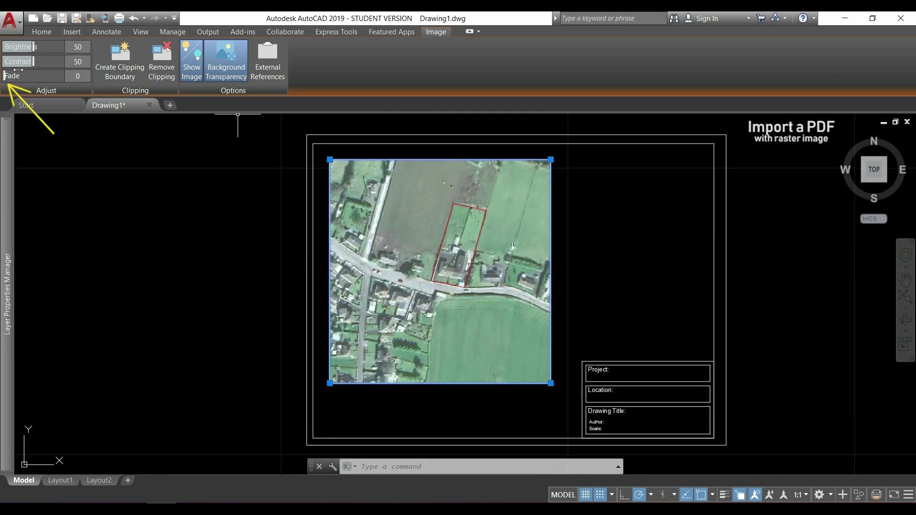
pyautogui.moveTo(27, 77); pyautogui.dragTo(79, 76)
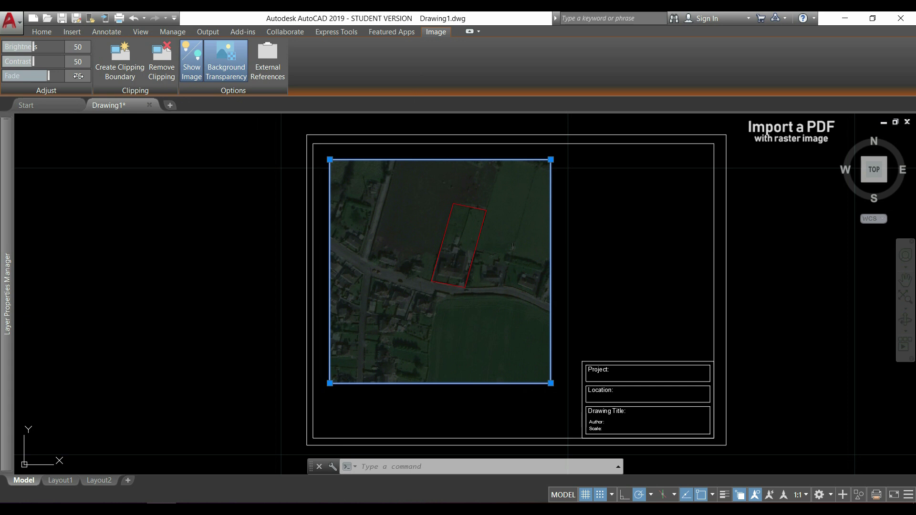
# Deselect the aerial photo to finish adjusting the image.
pyautogui.press('Escape')
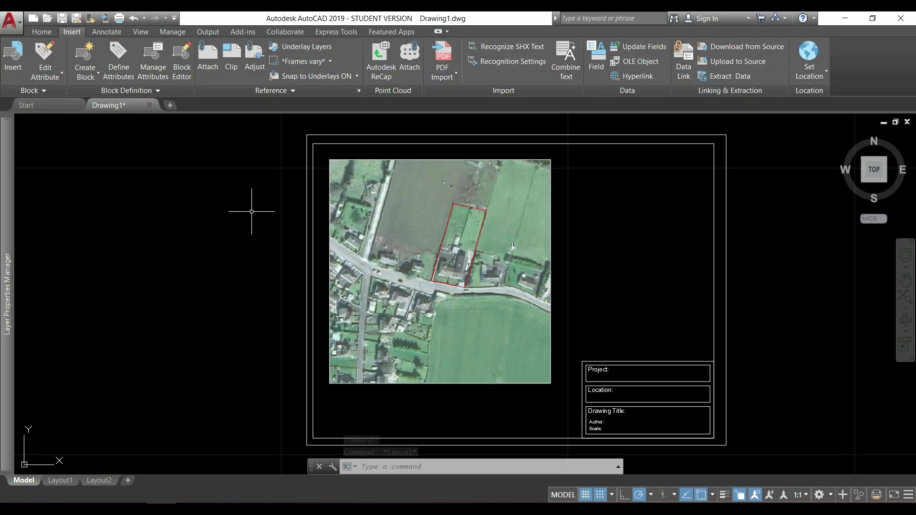